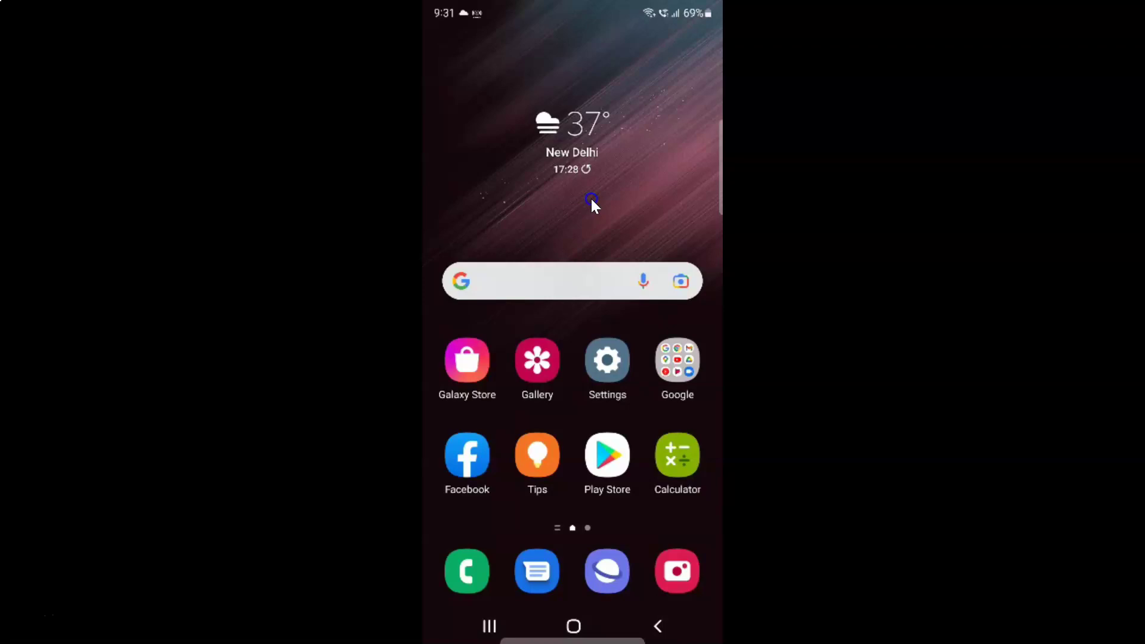
# Launch Settings and scroll the list down to General management.
pyautogui.click(604, 369)
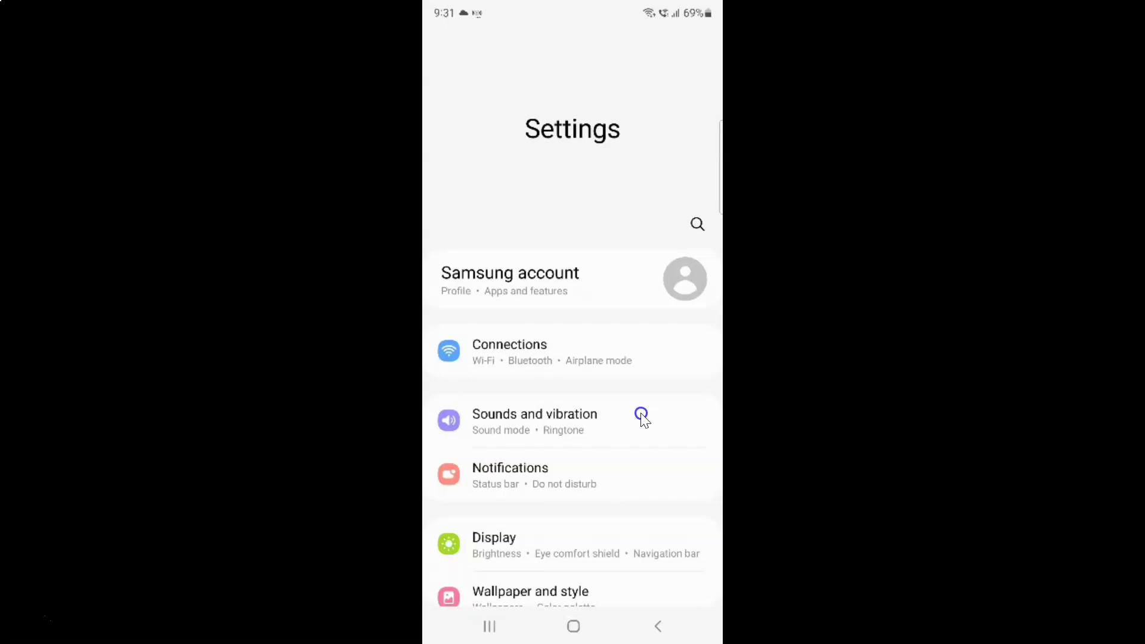
pyautogui.scroll(-5, 641, 414)
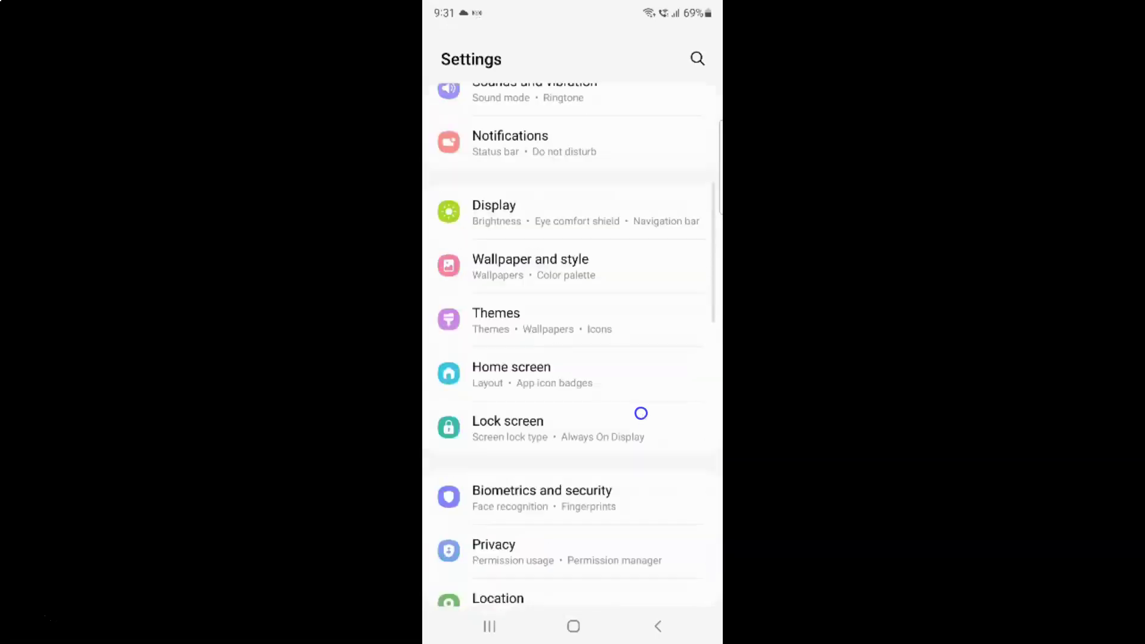
pyautogui.scroll(-5, 642, 414)
pyautogui.scroll(-5, 642, 415)
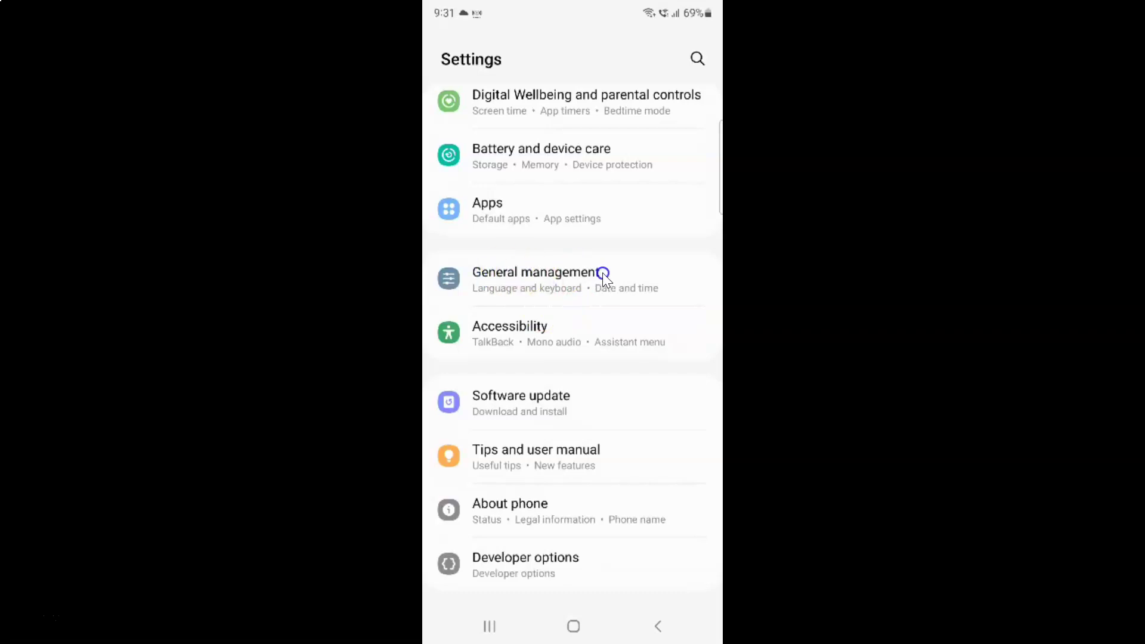
# Open Samsung Keyboard settings from General management.
pyautogui.click(562, 270)
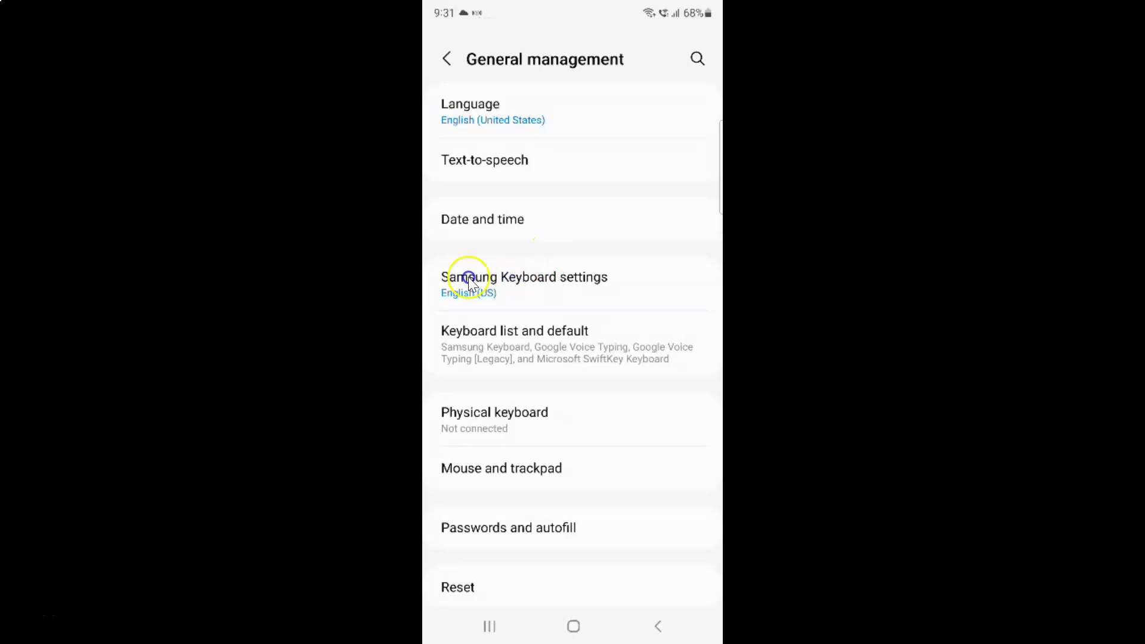
pyautogui.click(545, 274)
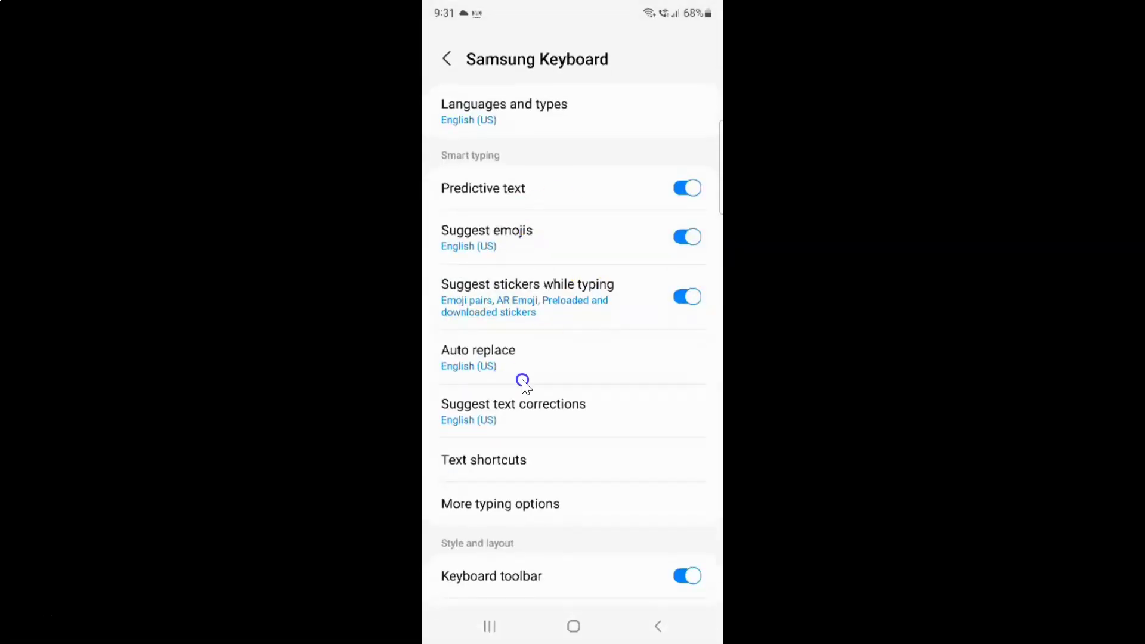
pyautogui.scroll(-10, 550, 380)
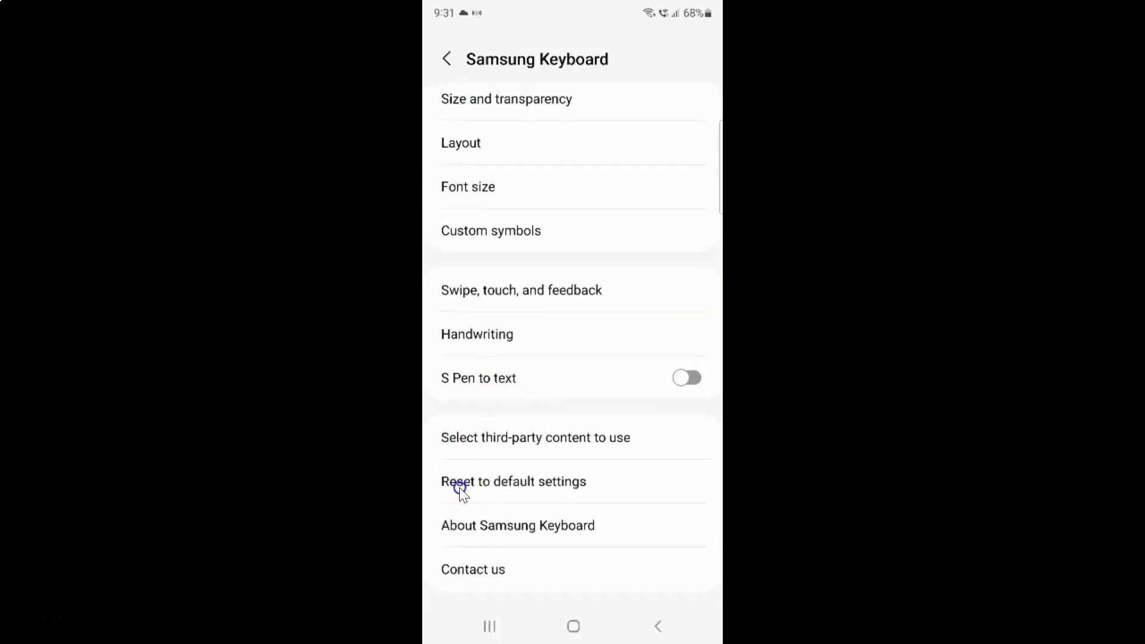
# In Reset to default settings, choose Erase personalized predictions to get the confirmation.
pyautogui.click(533, 481)
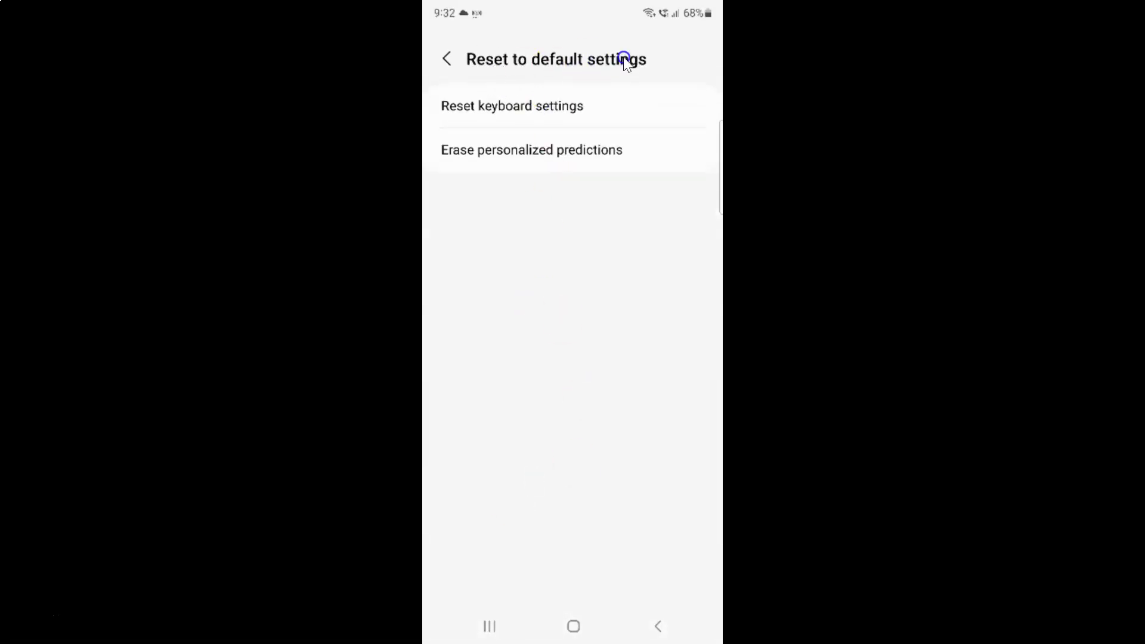
pyautogui.click(530, 293)
pyautogui.click(627, 143)
pyautogui.click(544, 148)
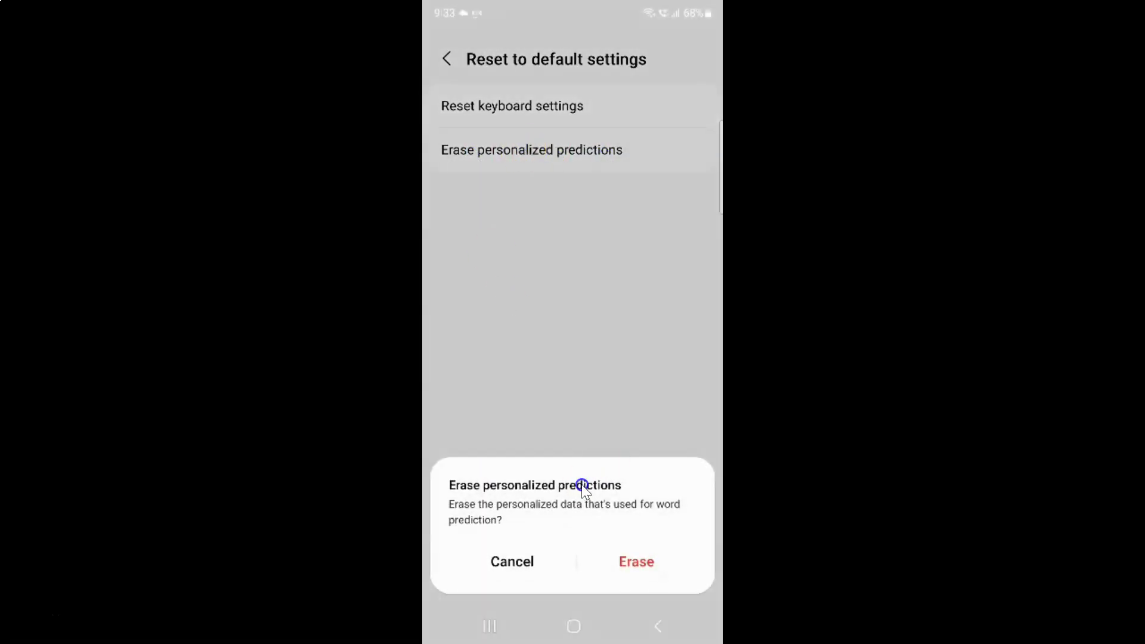
# Confirm erasing personalized predictions, back out twice, and go to the home screen.
pyautogui.click(601, 494)
pyautogui.click(644, 561)
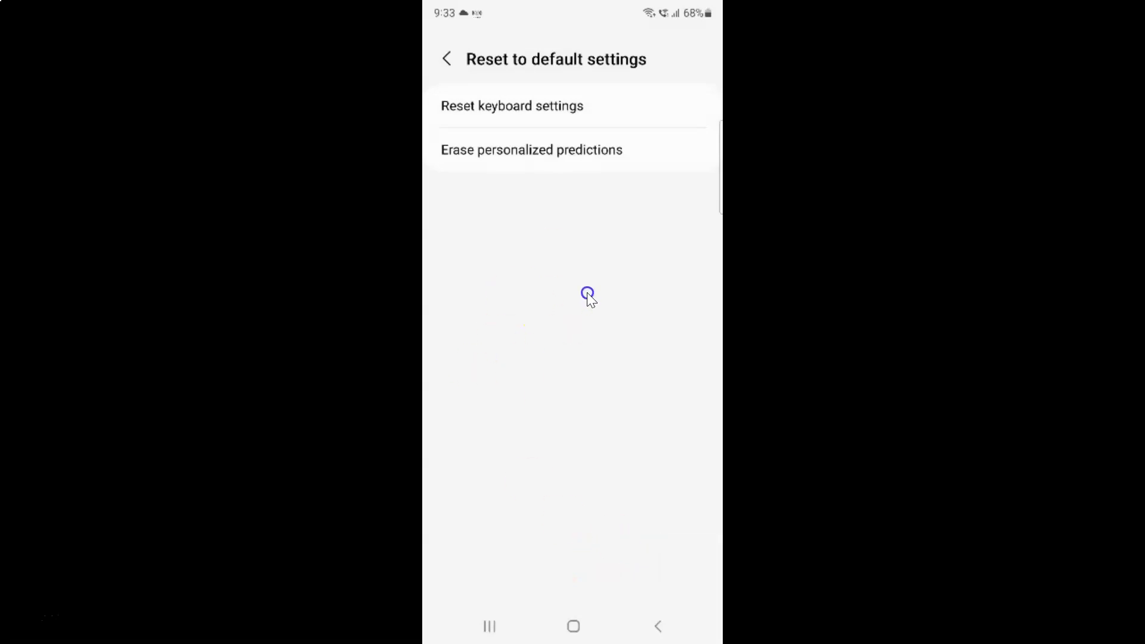
pyautogui.click(443, 56)
pyautogui.click(443, 56)
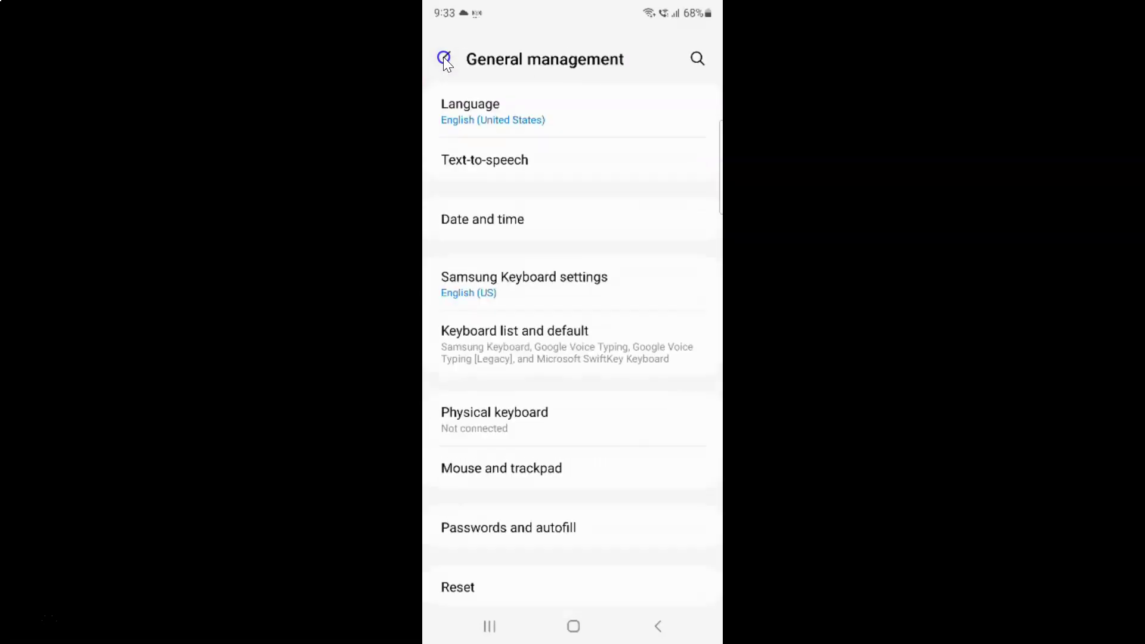
pyautogui.hotkey('alt', 's')
pyautogui.hotkey('alt', 'h')
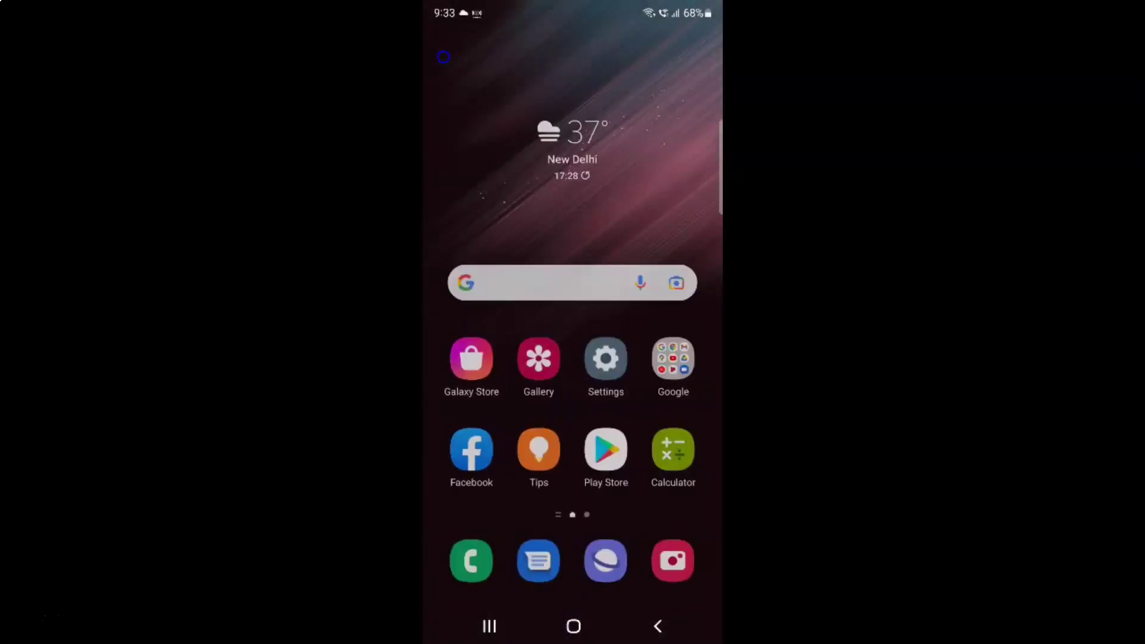